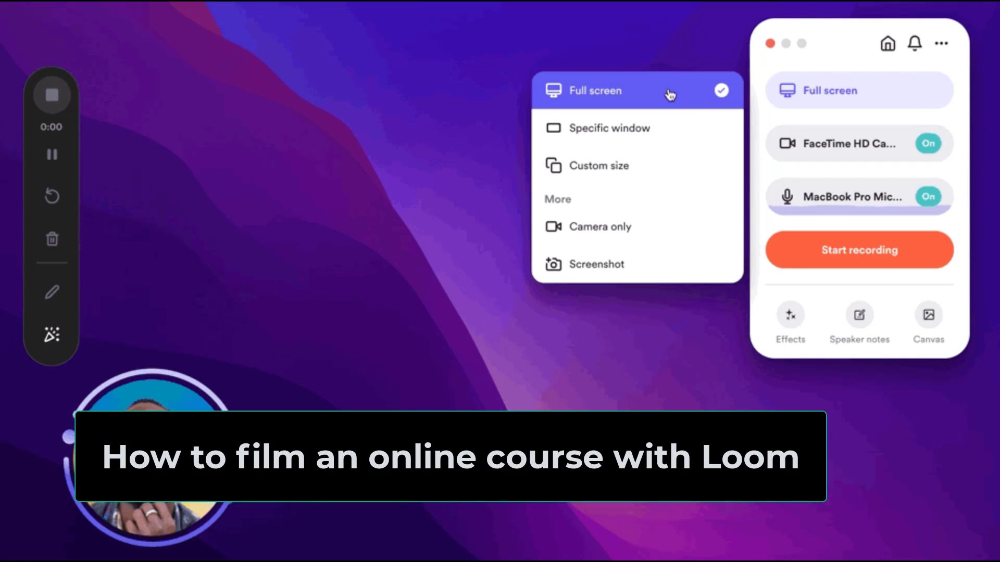
Switch the Loom camera off so recording runs with no camera.
click(801, 157)
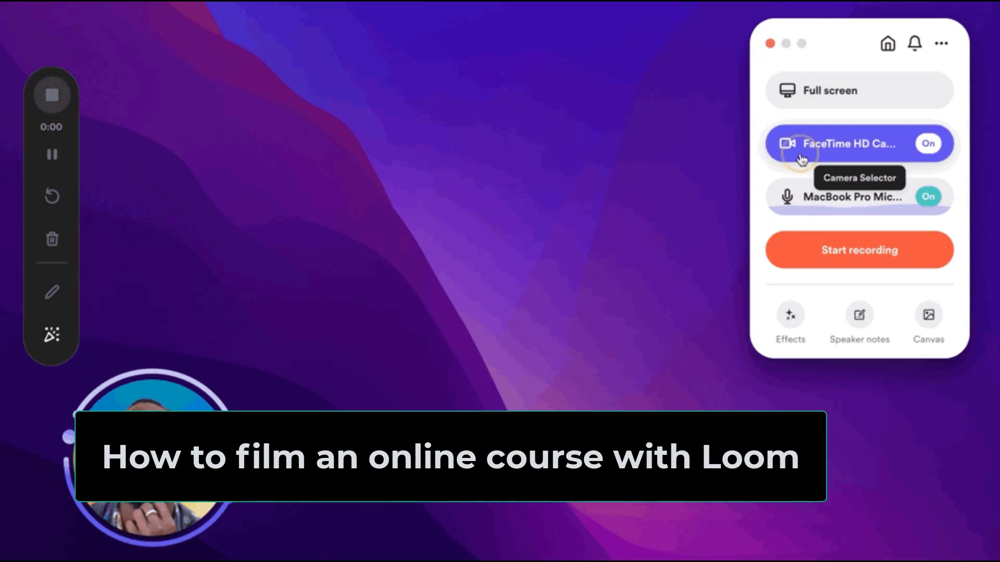
click(735, 145)
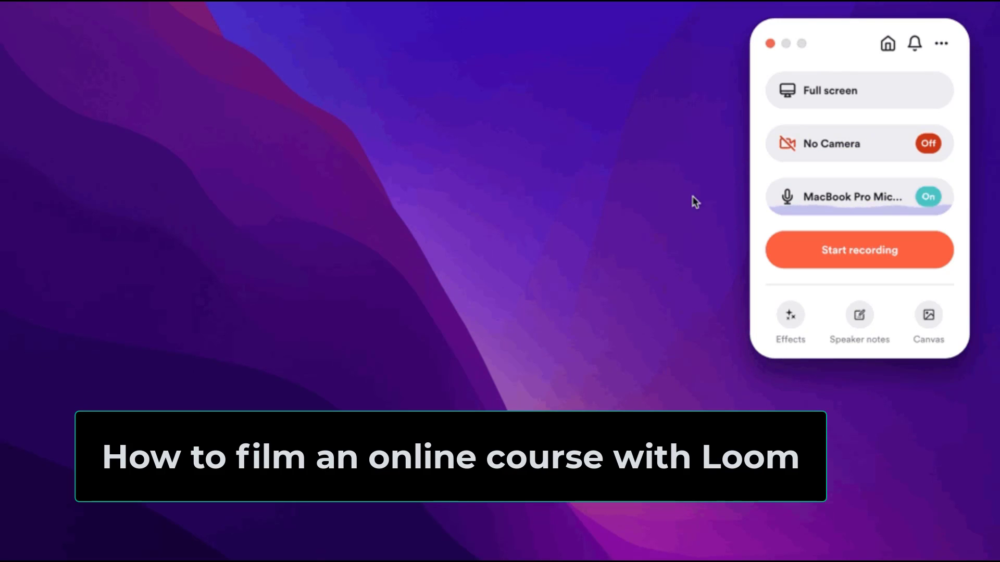
click(927, 90)
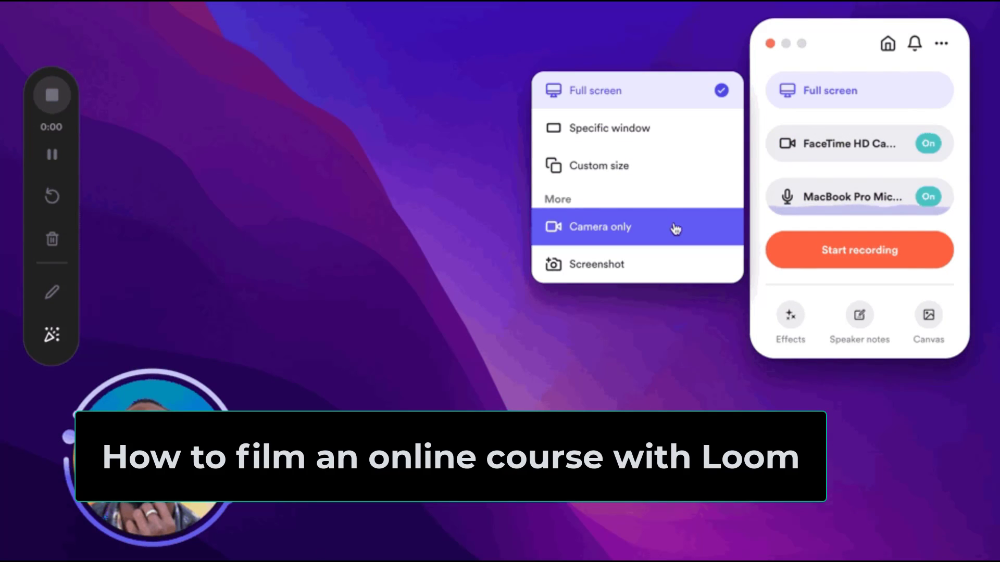
click(802, 160)
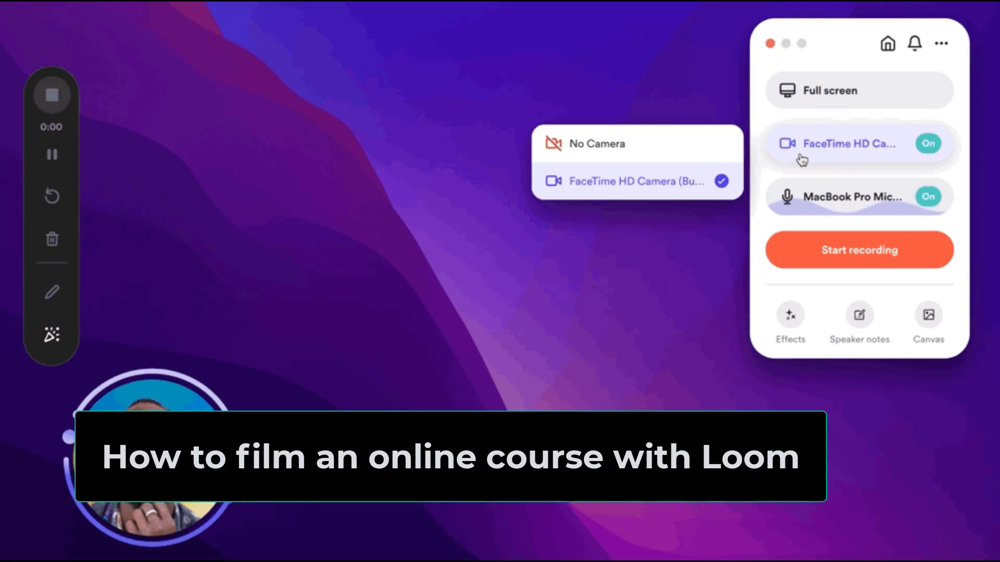
click(739, 151)
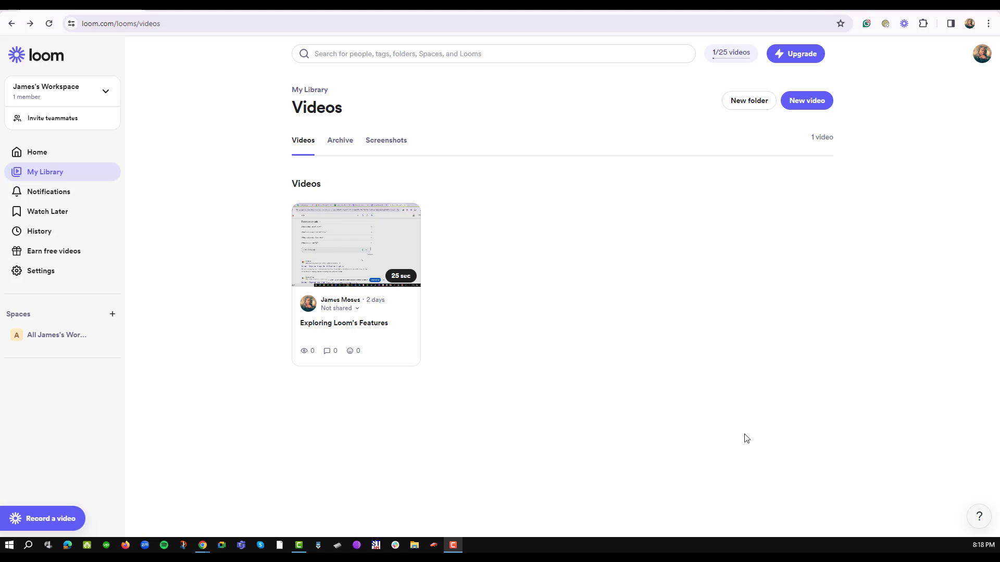
View and close the account insights panel, then switch to the Kaya course tab.
click(984, 58)
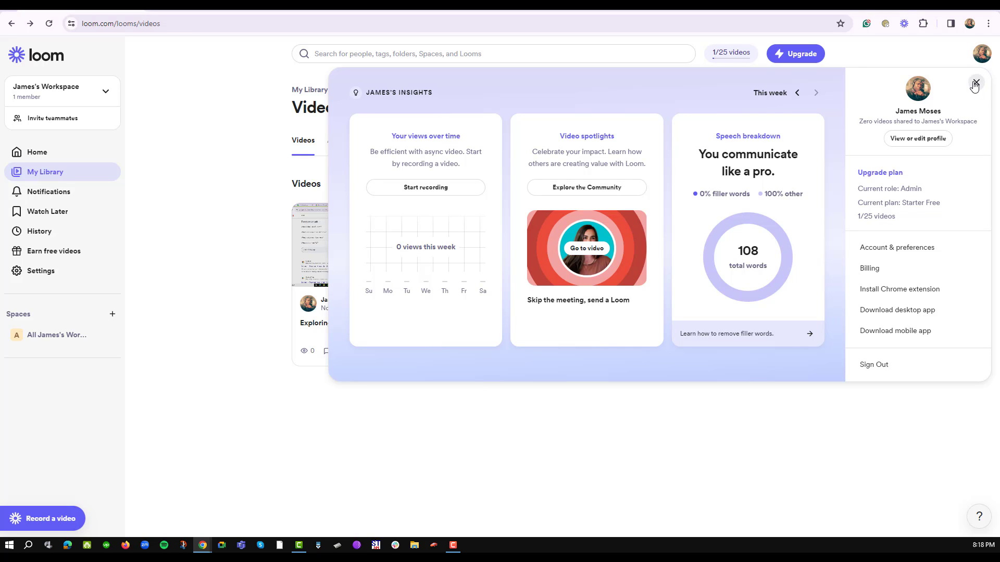
click(977, 84)
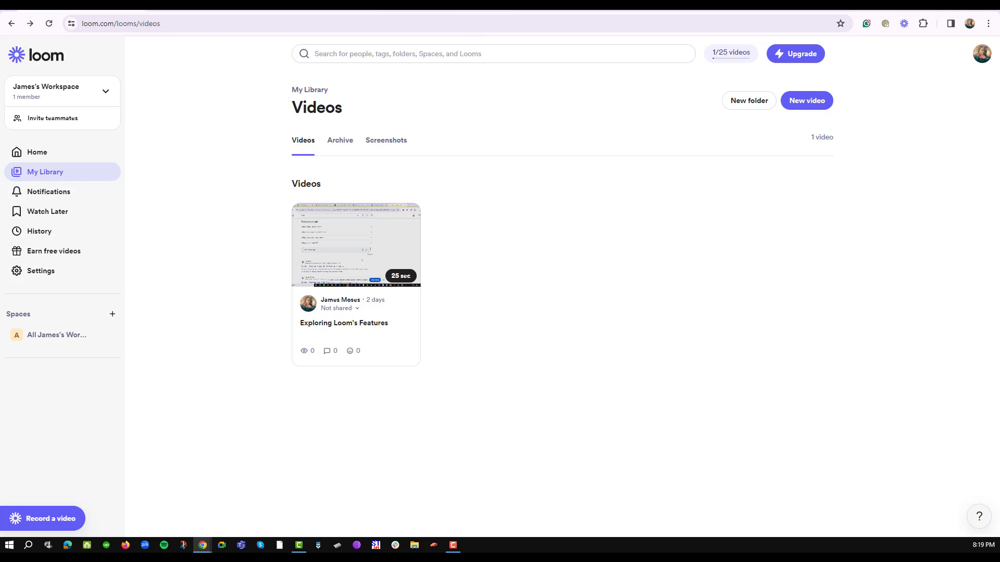
key(ctrl+Tab)
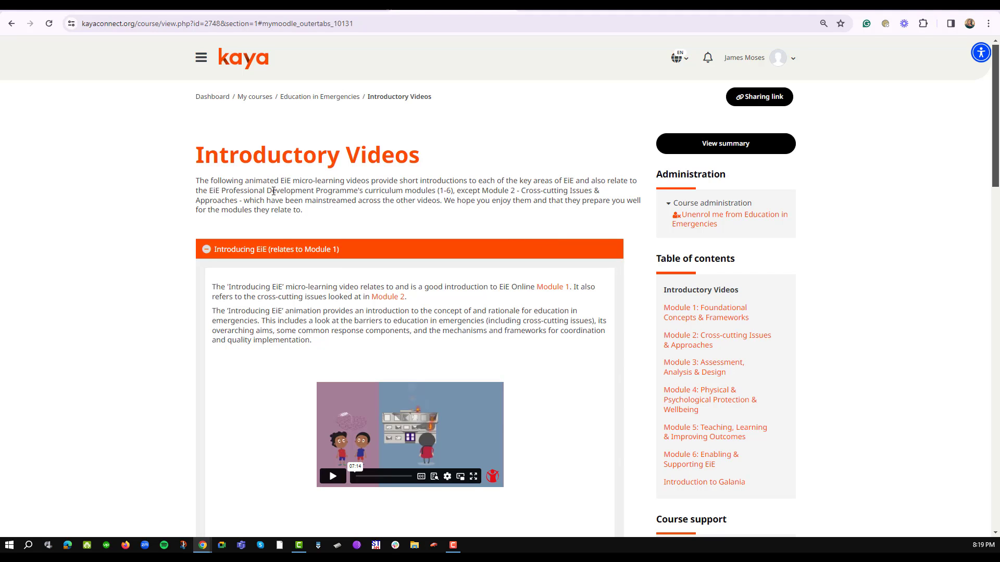
Expand the Designing Education in Emergencies Responses section on the course page.
drag(199, 154, 443, 154)
click(443, 154)
scroll(495, 249, down, 4)
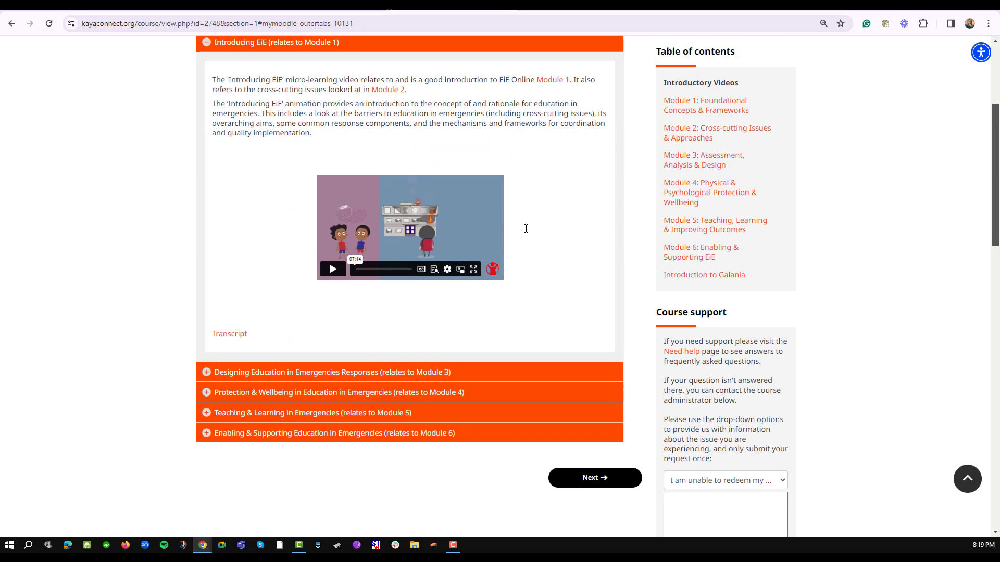
scroll(495, 249, down, 3)
click(206, 215)
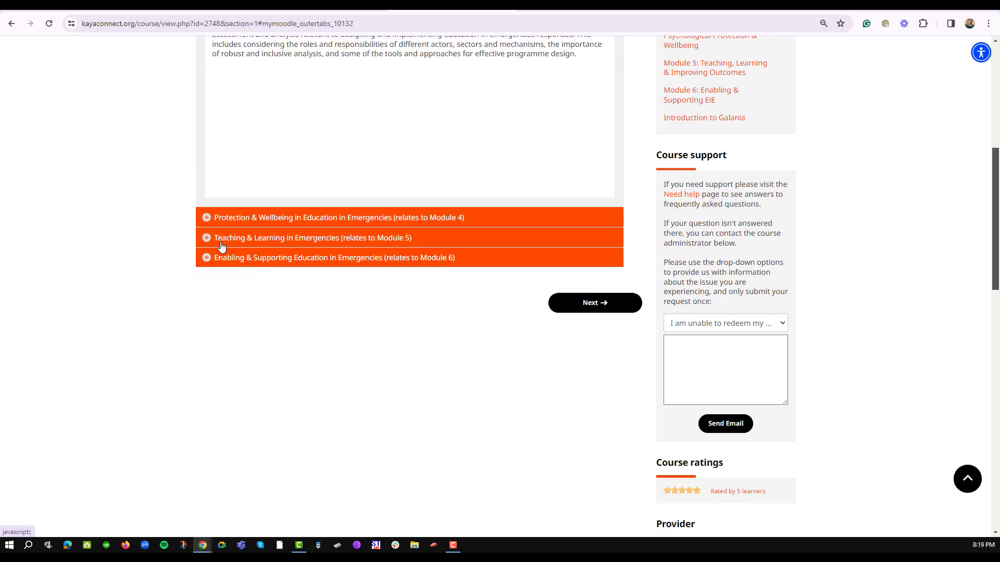
Expand the Teaching & Learning in Emergencies (relates to Module 5) section.
scroll(509, 447, down, 6)
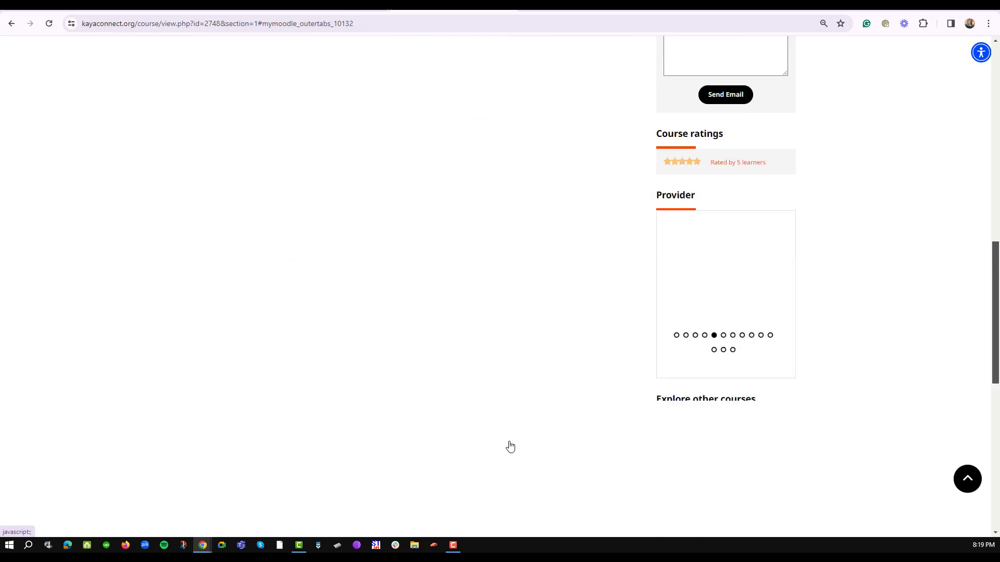
scroll(510, 447, down, 5)
scroll(509, 447, up, 9)
click(484, 105)
scroll(483, 123, up, 2)
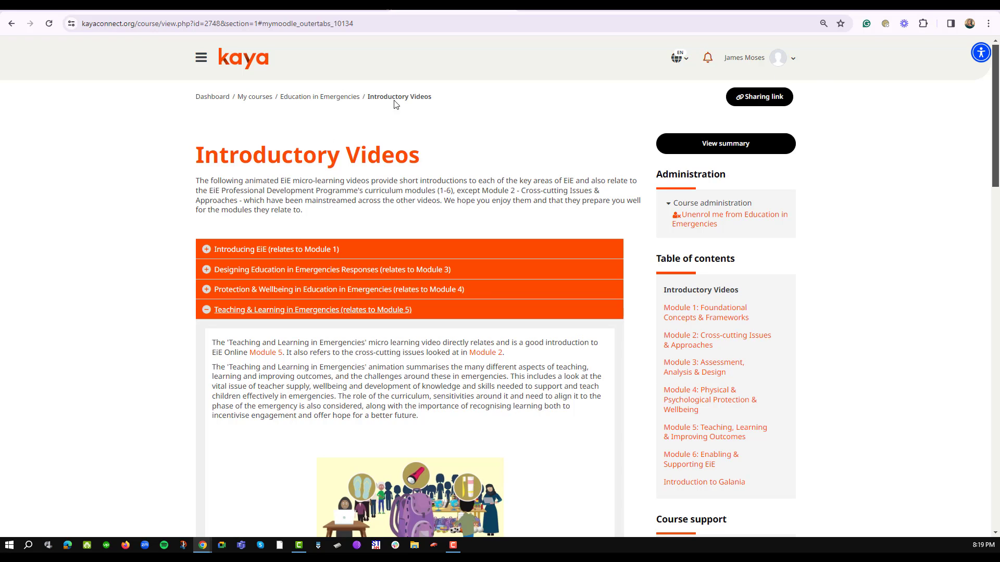
click(905, 24)
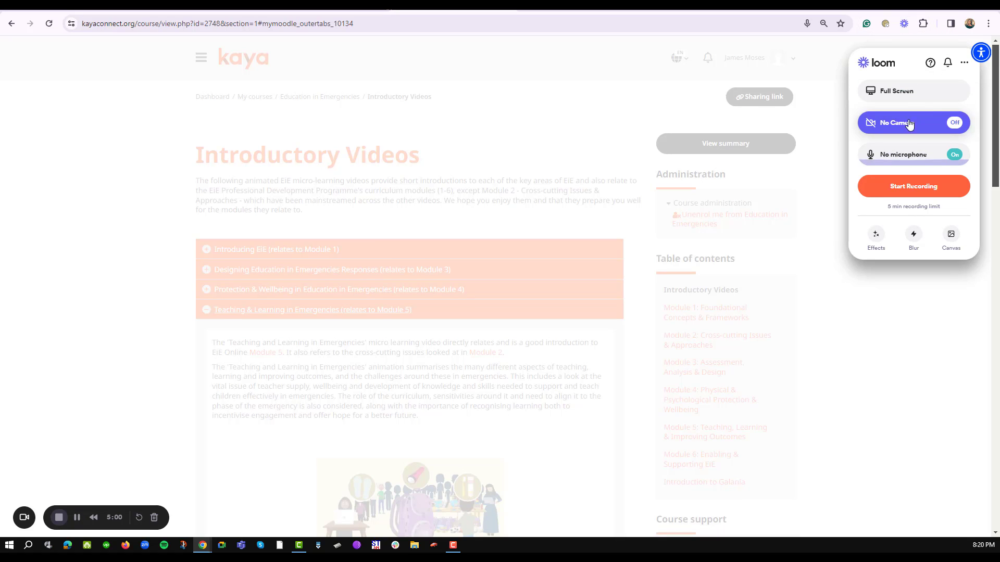
click(889, 93)
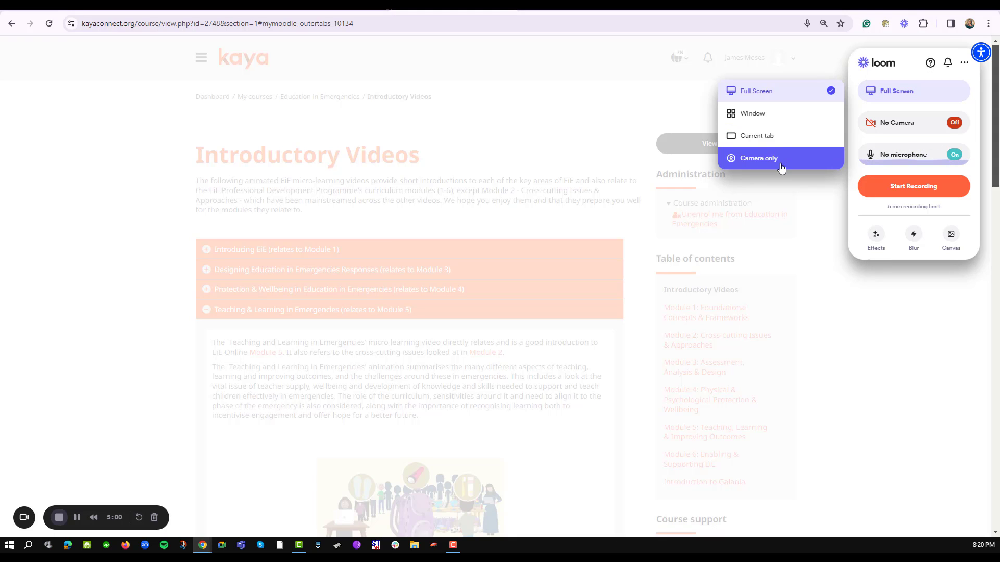
click(806, 76)
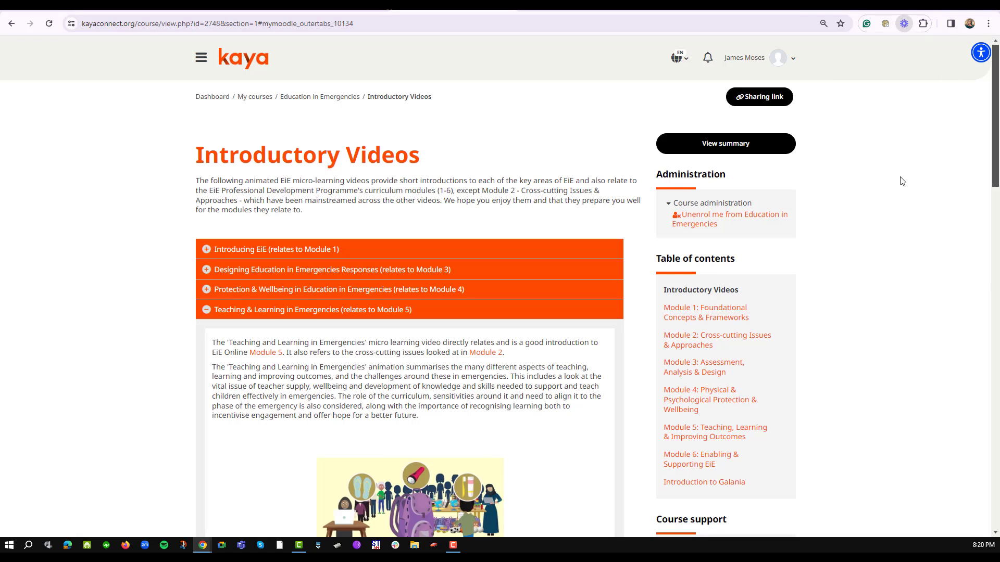
key(alt+shift+l)
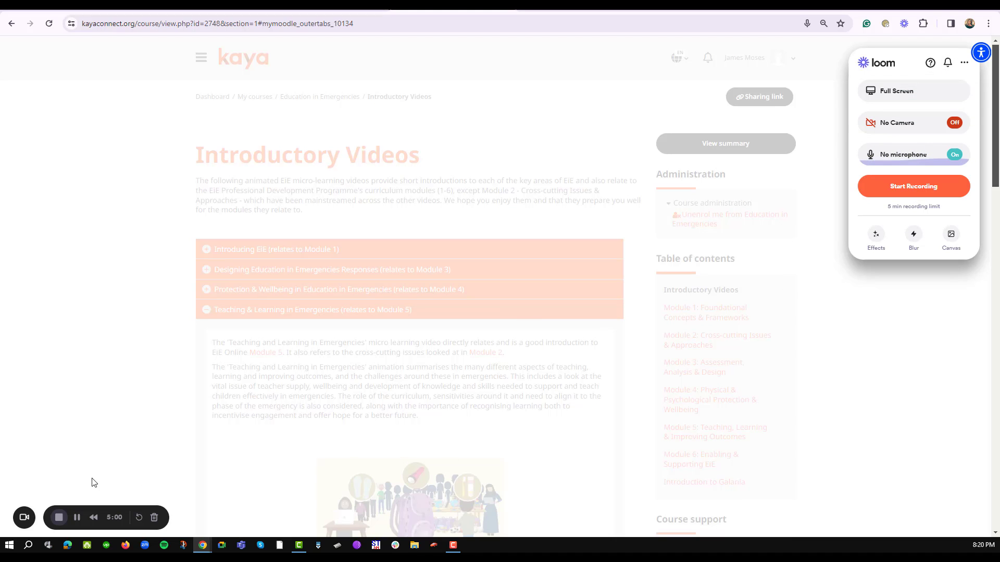
click(24, 520)
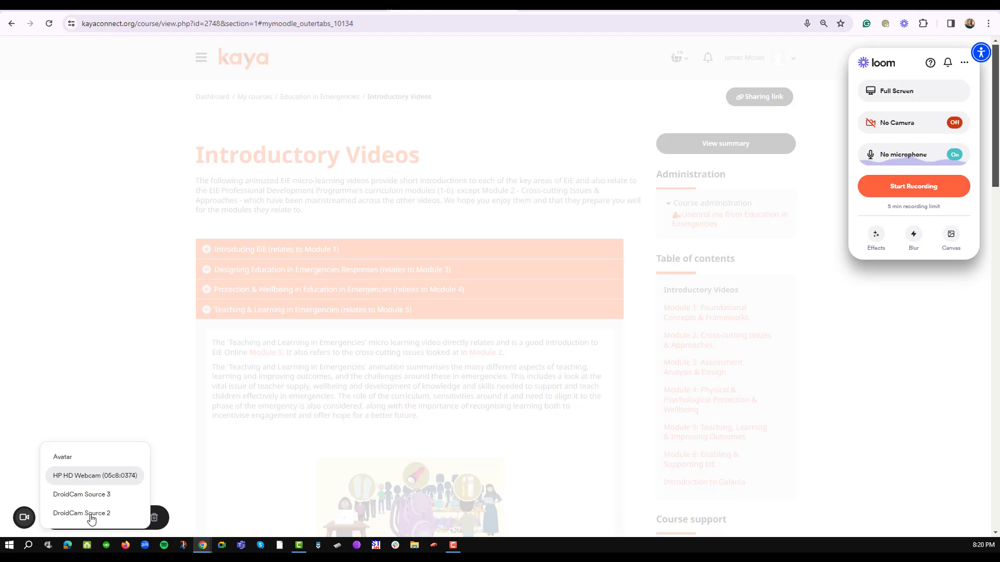
click(80, 416)
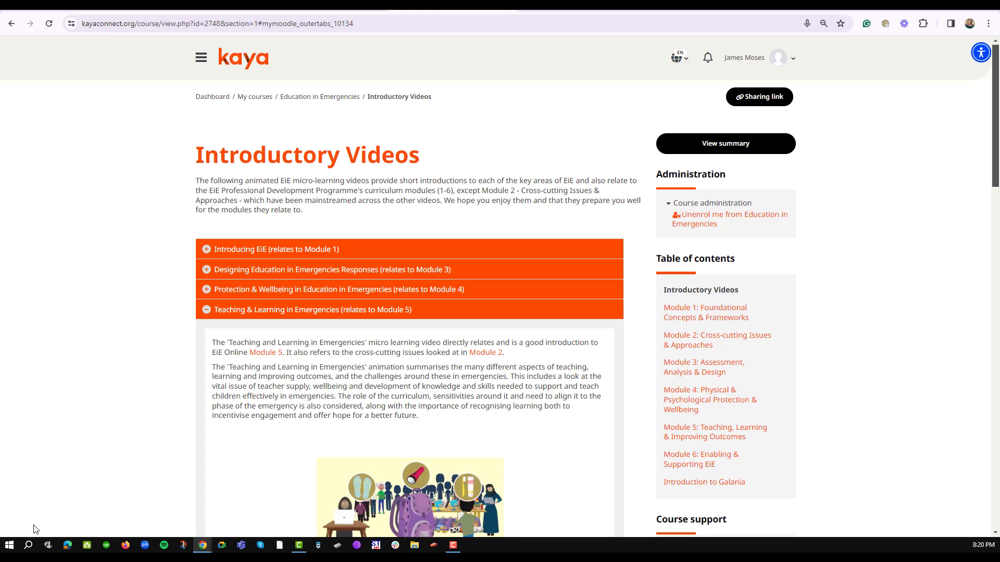
Share Screen 2 with the Loom recorder for full-screen capture.
click(905, 25)
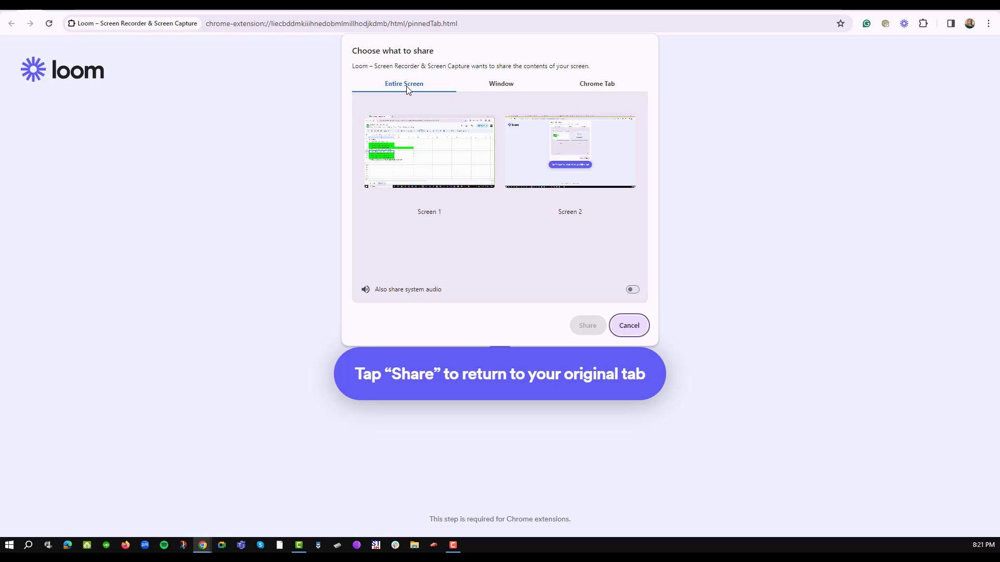
click(584, 163)
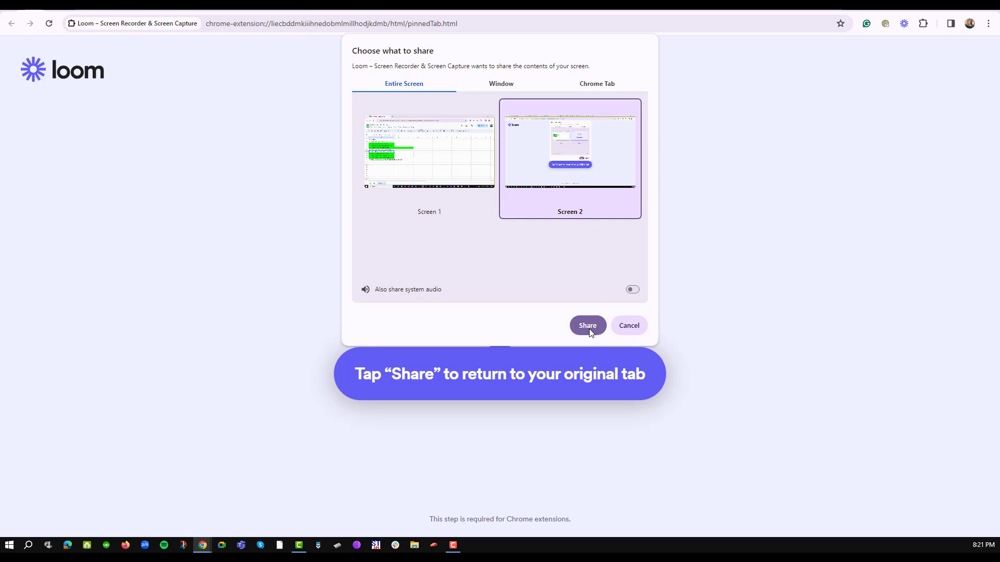
click(588, 327)
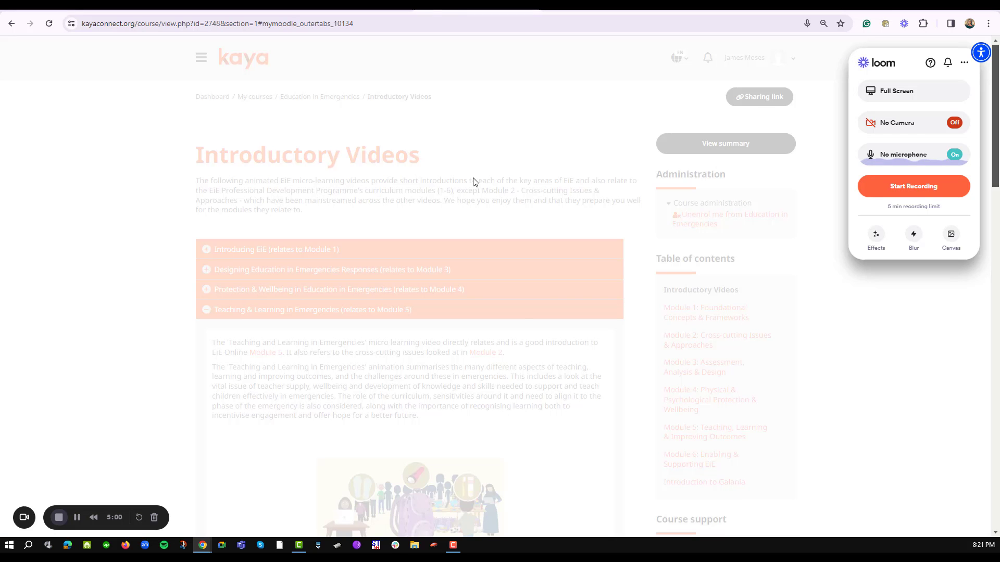
Start recording, expand the Introducing EiE section and play its video.
click(913, 185)
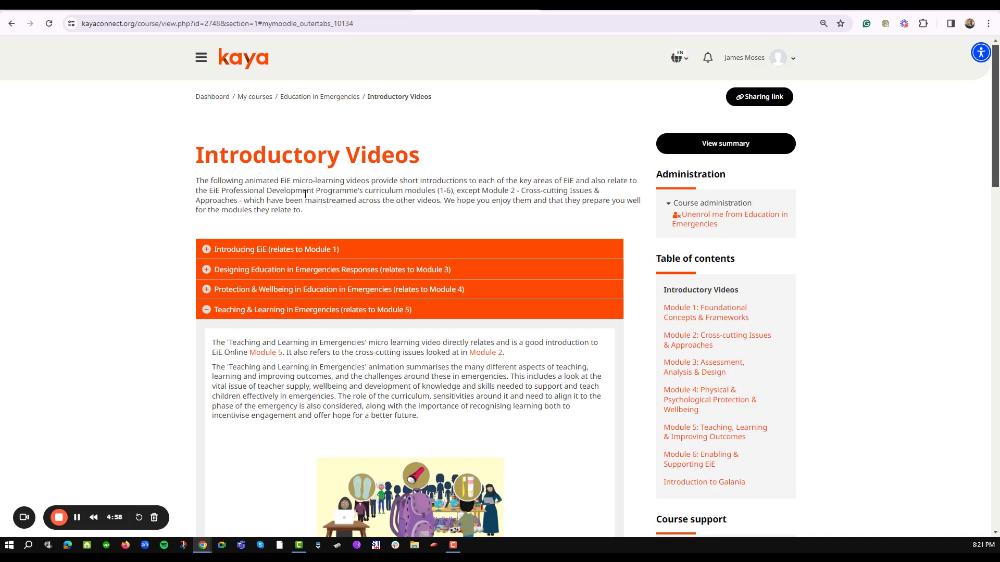
scroll(306, 192, down, 1)
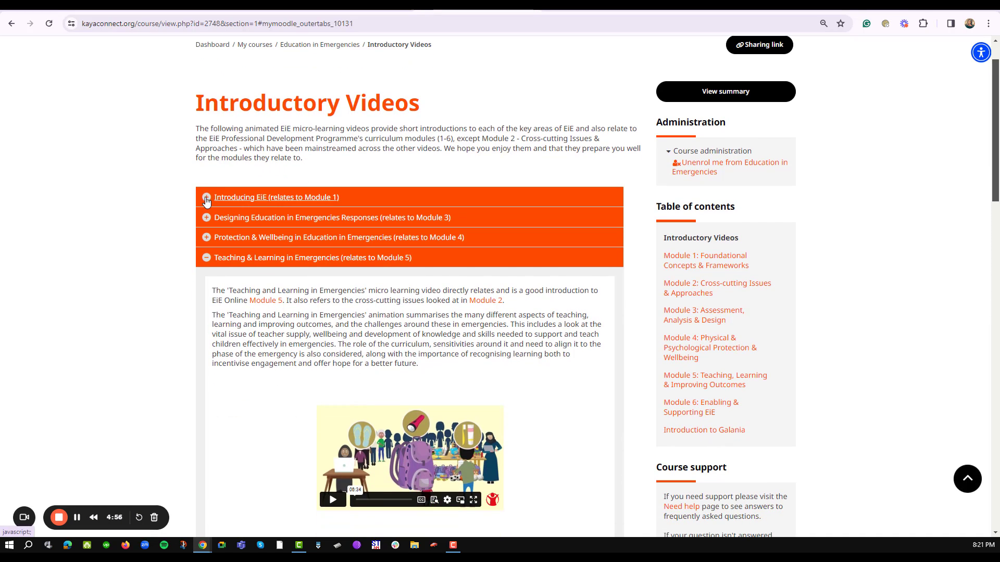
click(207, 198)
drag(210, 128, 384, 128)
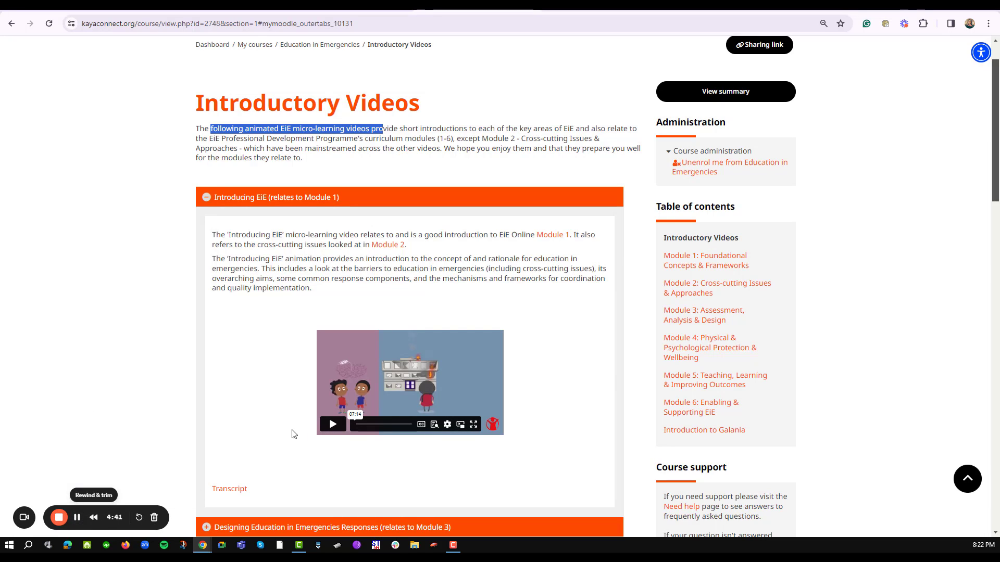
click(336, 429)
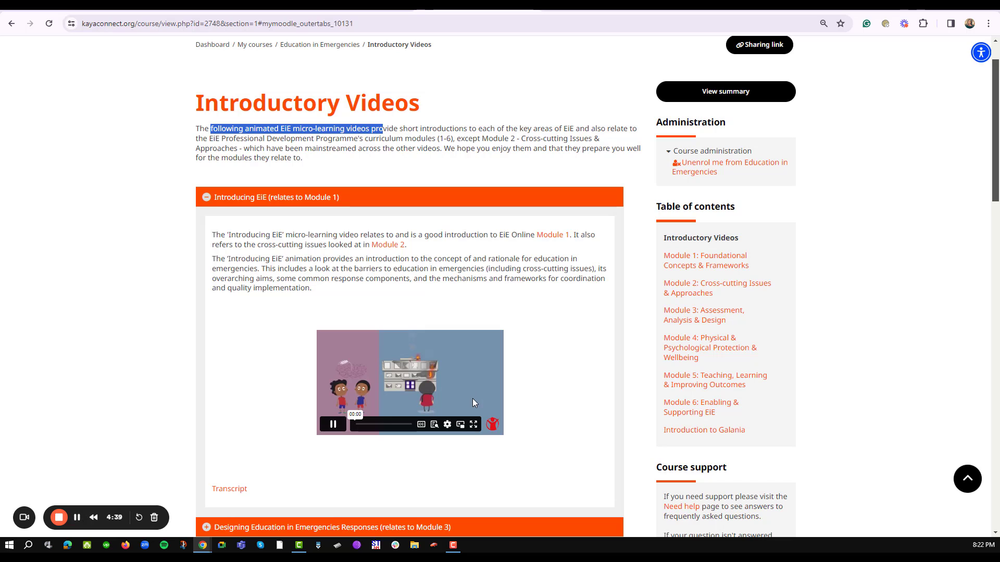
Expand the Designing Education in Emergencies Responses section during the recording.
scroll(469, 412, down, 5)
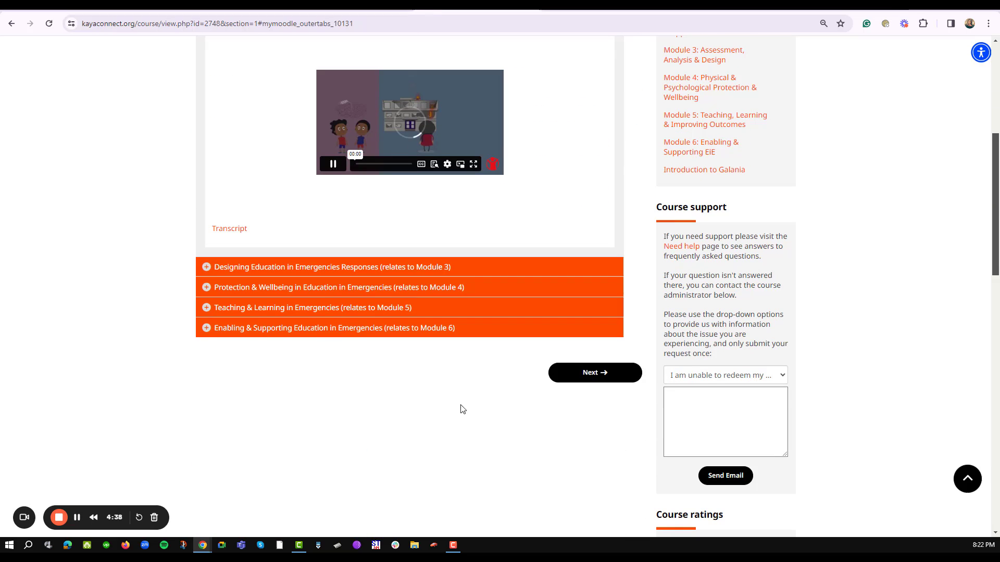
click(219, 267)
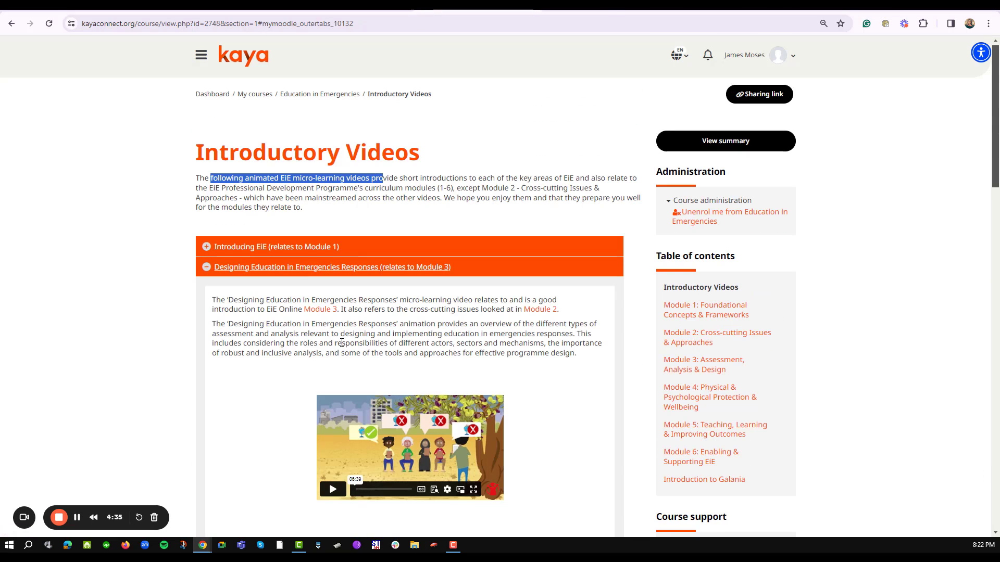
scroll(341, 342, down, 6)
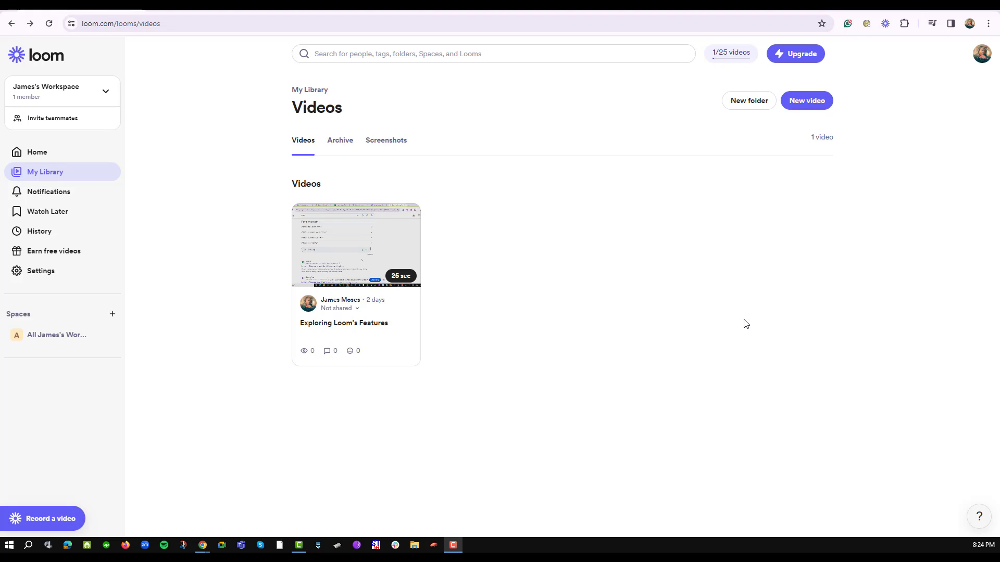
Reload My Library until the Introduction to Loom card appears, then open it.
click(45, 170)
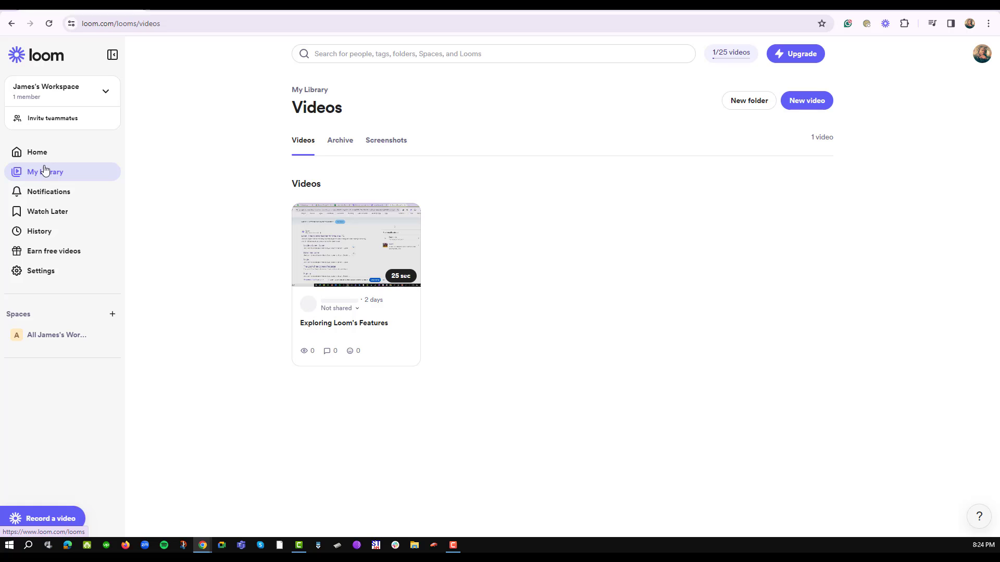
click(45, 172)
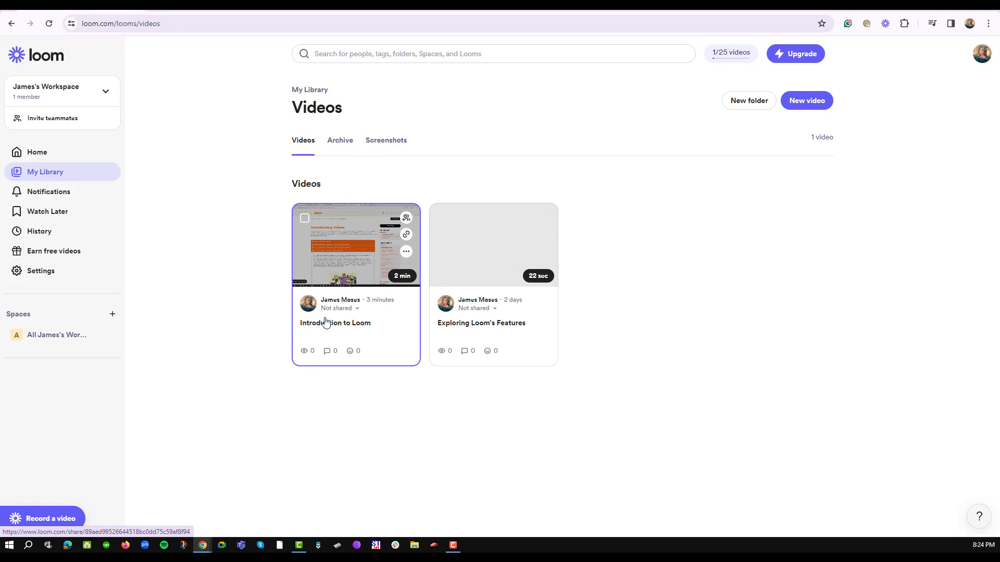
click(354, 267)
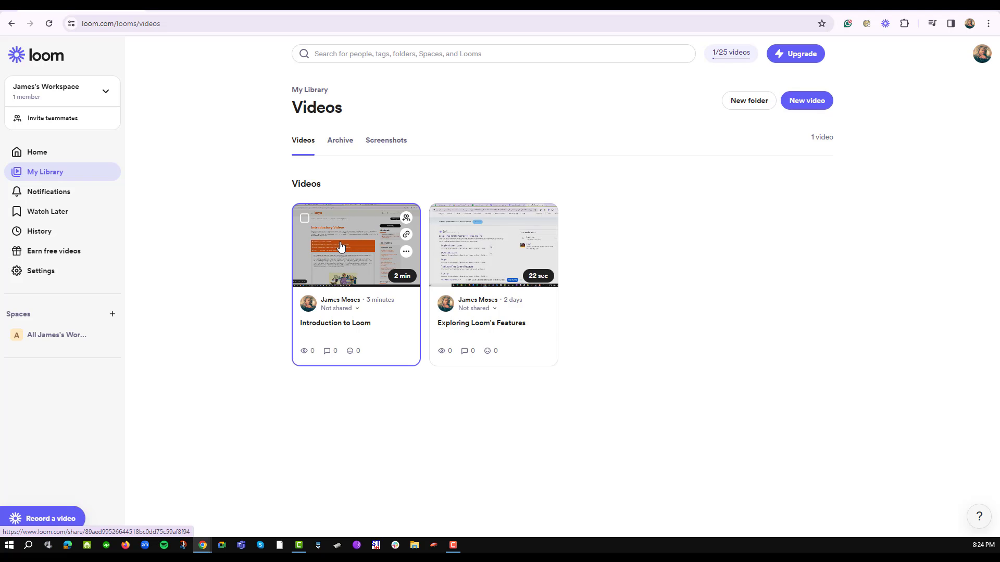
Open the Introduction to Loom share page with its 2 min 2 sec video.
click(341, 247)
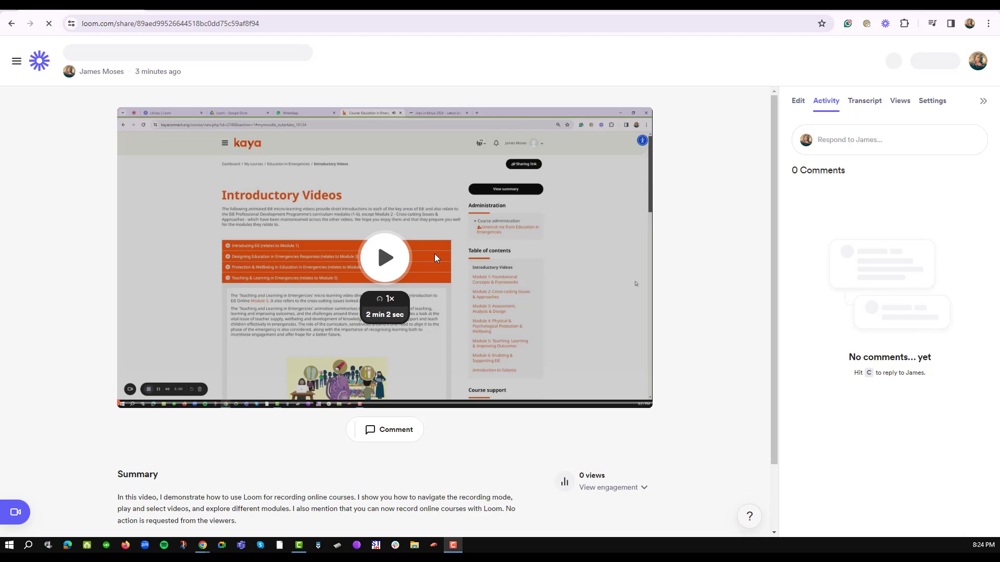